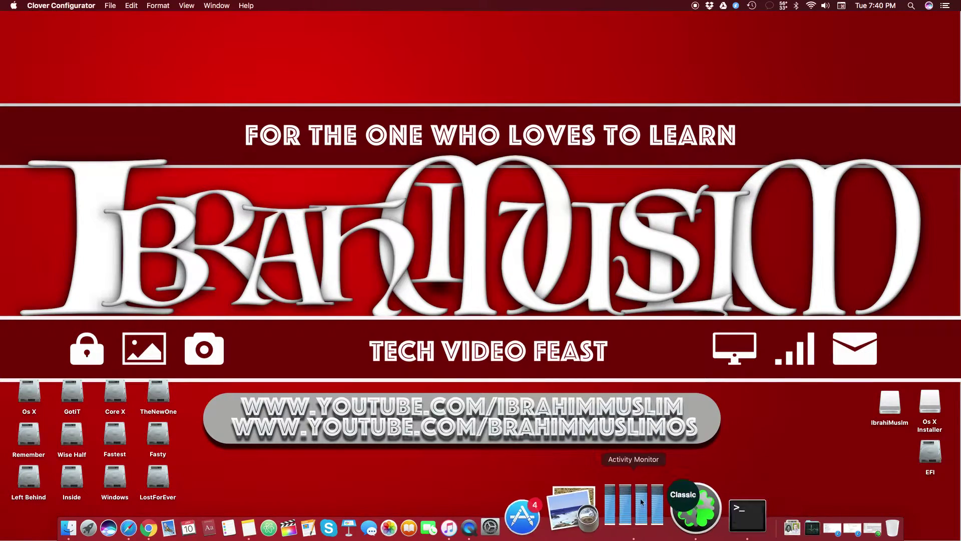
# Bring up the config.plist window in Clover Configurator, glance at the Boot section and return to the Acpi section.
pyautogui.click(657, 525)
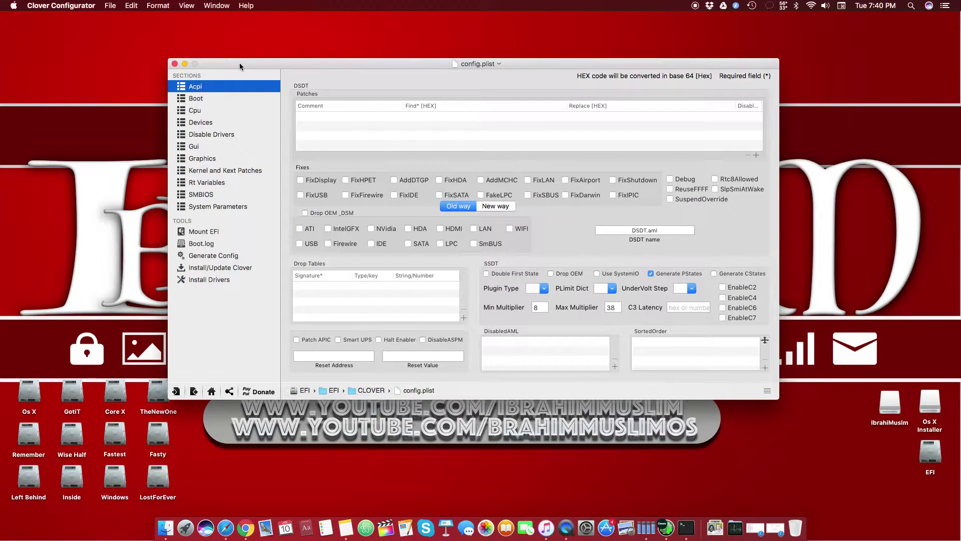
pyautogui.moveTo(239, 62); pyautogui.dragTo(278, 59)
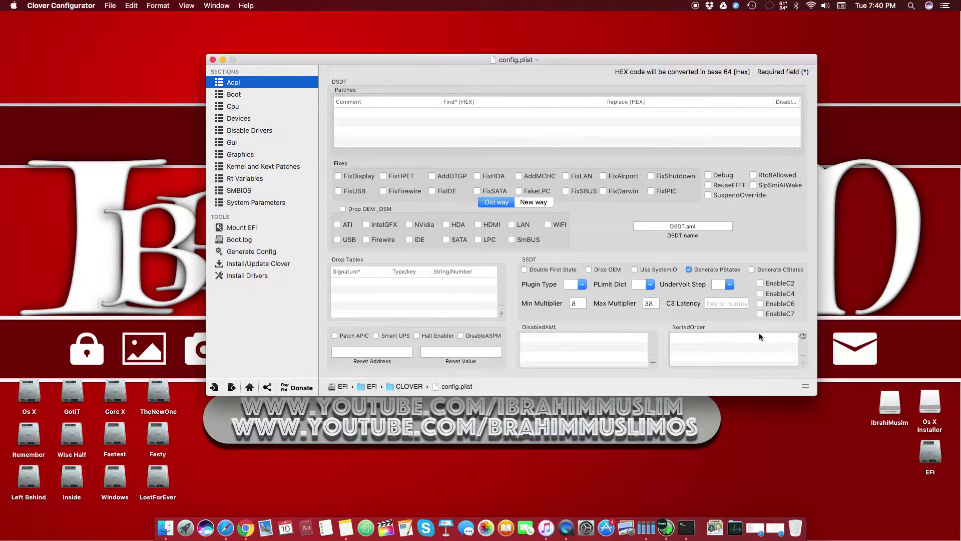
pyautogui.click(240, 95)
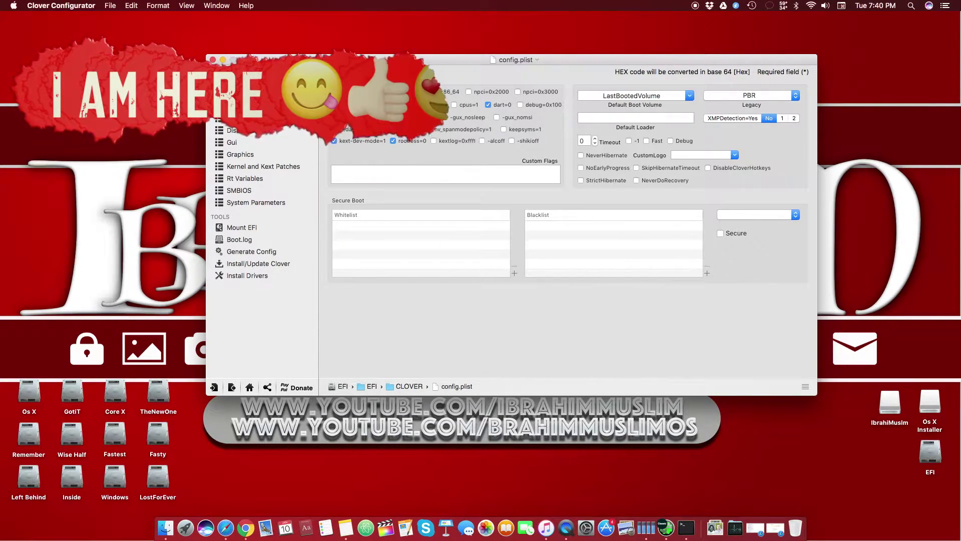
pyautogui.click(233, 82)
pyautogui.moveTo(352, 57); pyautogui.dragTo(344, 75)
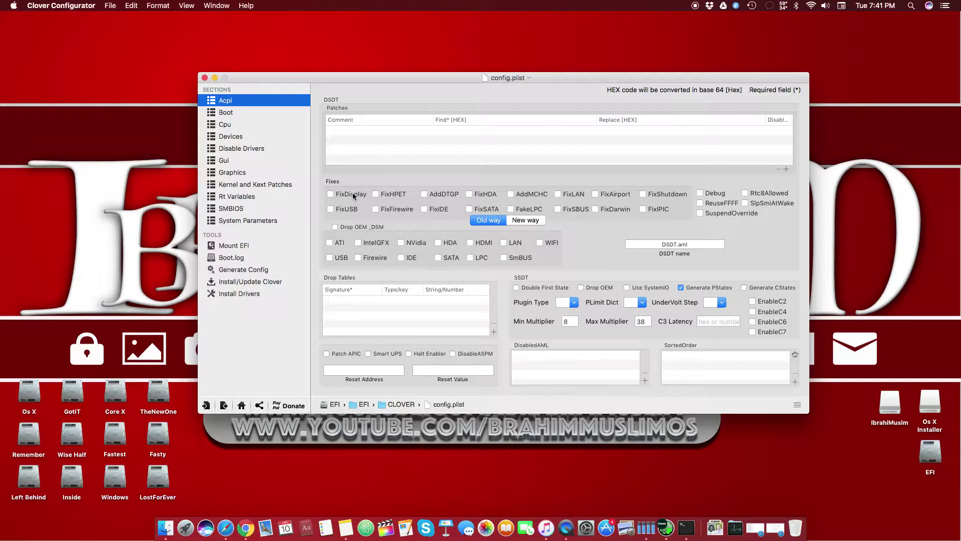
pyautogui.moveTo(586, 77); pyautogui.dragTo(604, 60)
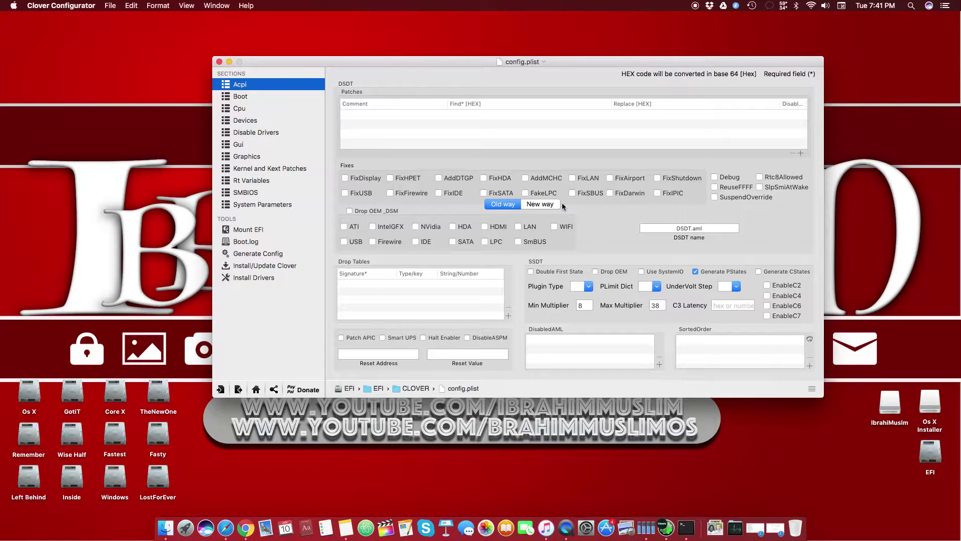
# Compare the old-way and new-way lists of DSDT fixes in the Acpi section, ending on the old-way list.
pyautogui.click(500, 178)
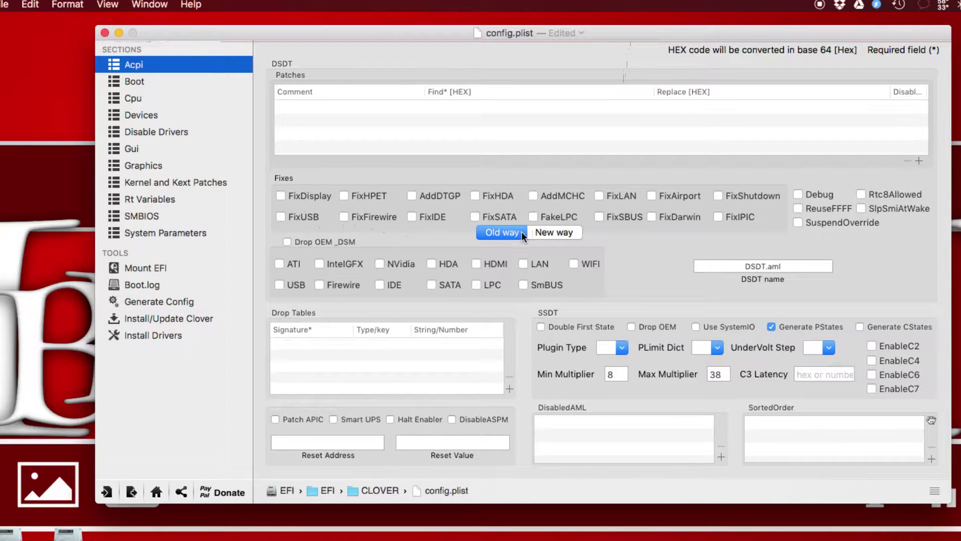
pyautogui.click(549, 234)
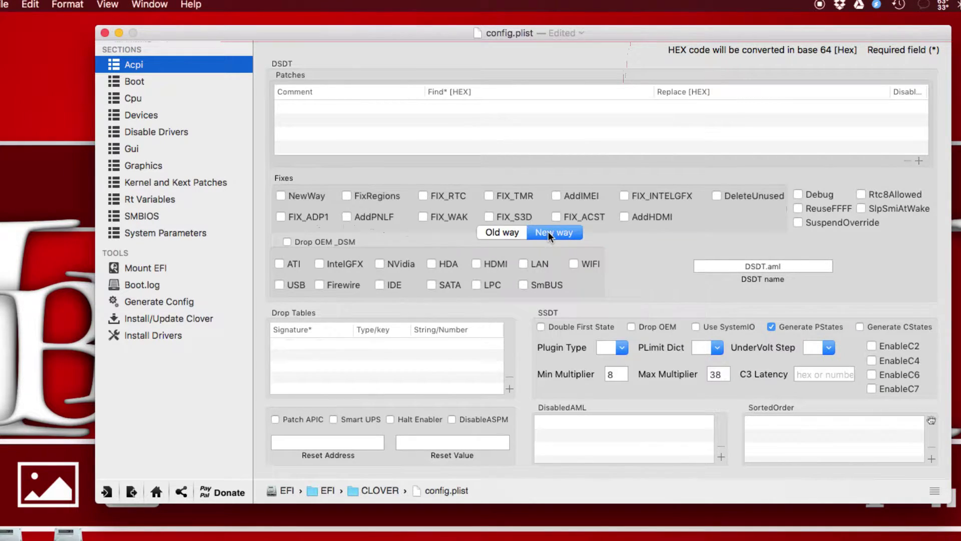
pyautogui.click(501, 231)
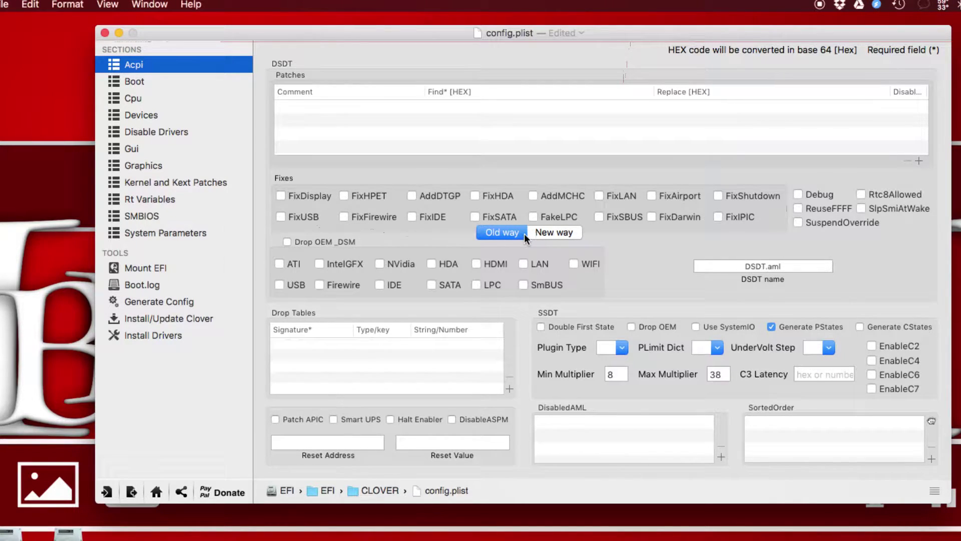
pyautogui.moveTo(649, 32); pyautogui.dragTo(632, 28)
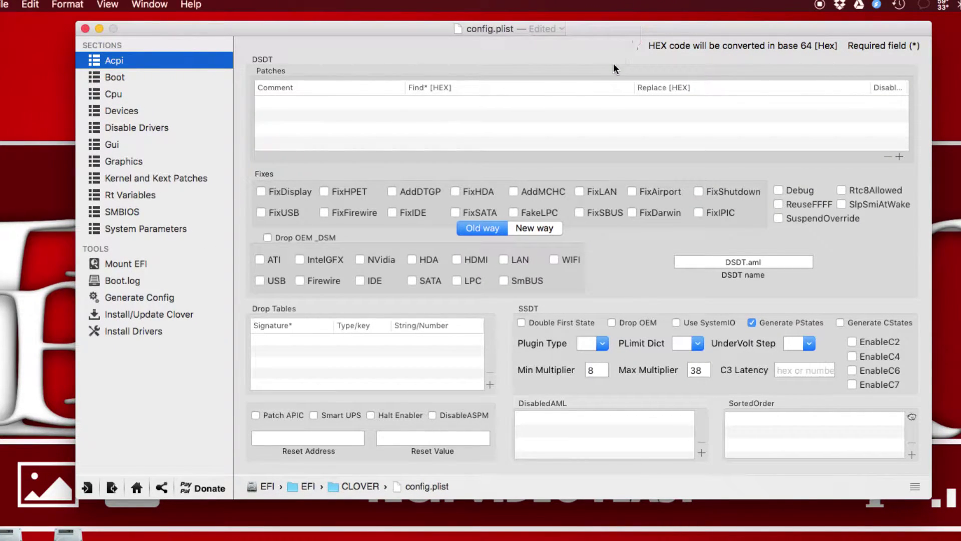
pyautogui.click(543, 227)
pyautogui.click(500, 223)
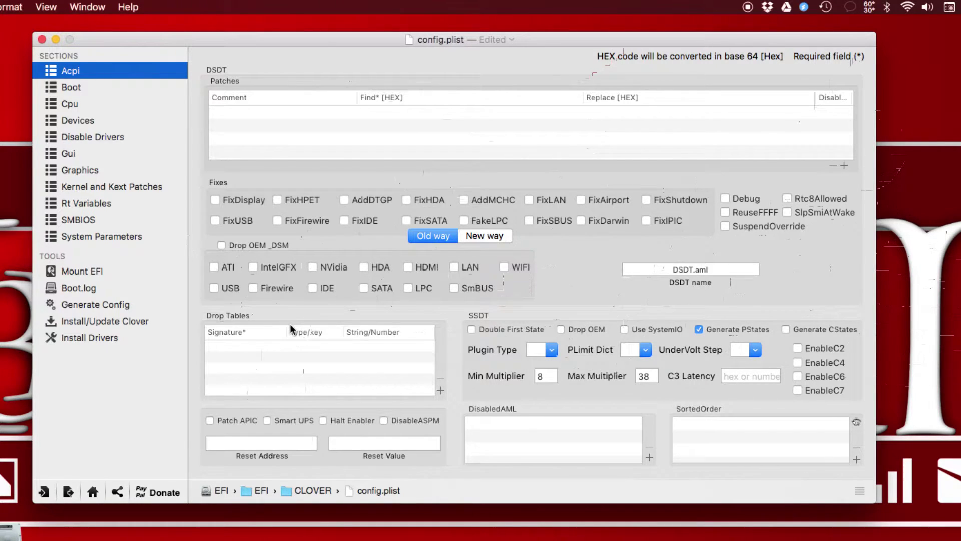
# Enable the ATI, IntelGFX, Firewire, IDE, HDMI and WIFI options under Drop OEM _DSM.
pyautogui.click(224, 270)
pyautogui.click(279, 289)
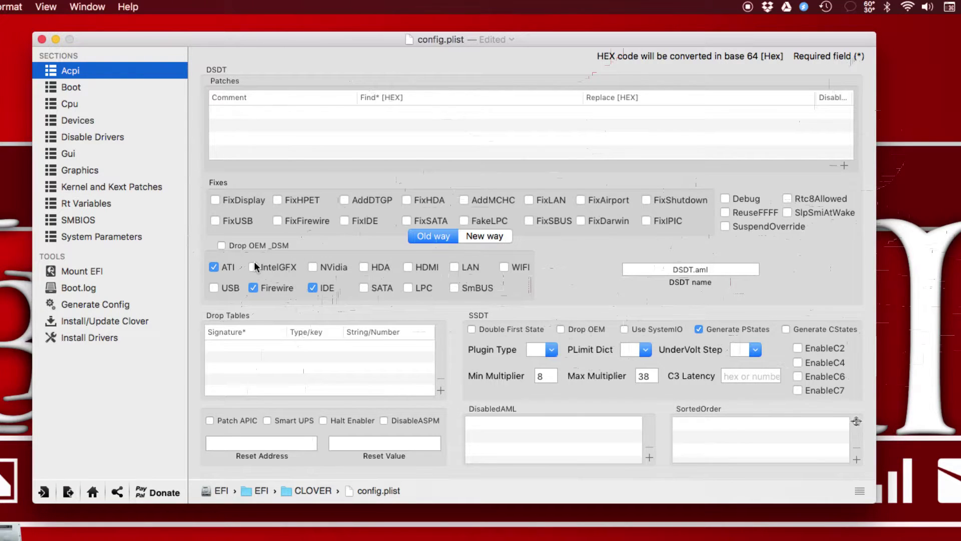
pyautogui.click(271, 269)
pyautogui.click(521, 269)
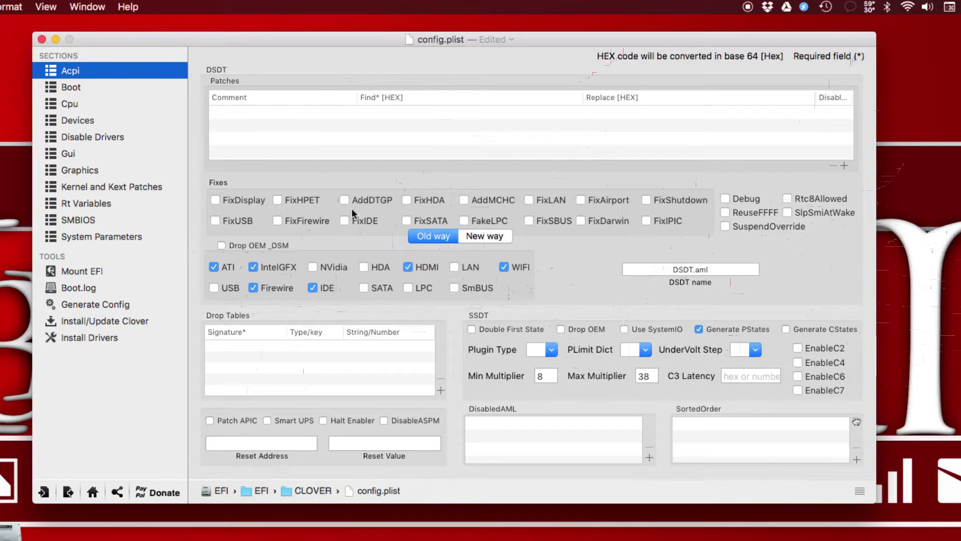
# Disable the ATI, IntelGFX, Firewire, IDE, HDMI and WIFI options under Drop OEM _DSM.
pyautogui.click(233, 267)
pyautogui.click(269, 267)
pyautogui.click(289, 287)
pyautogui.click(328, 288)
pyautogui.click(420, 267)
pyautogui.click(530, 266)
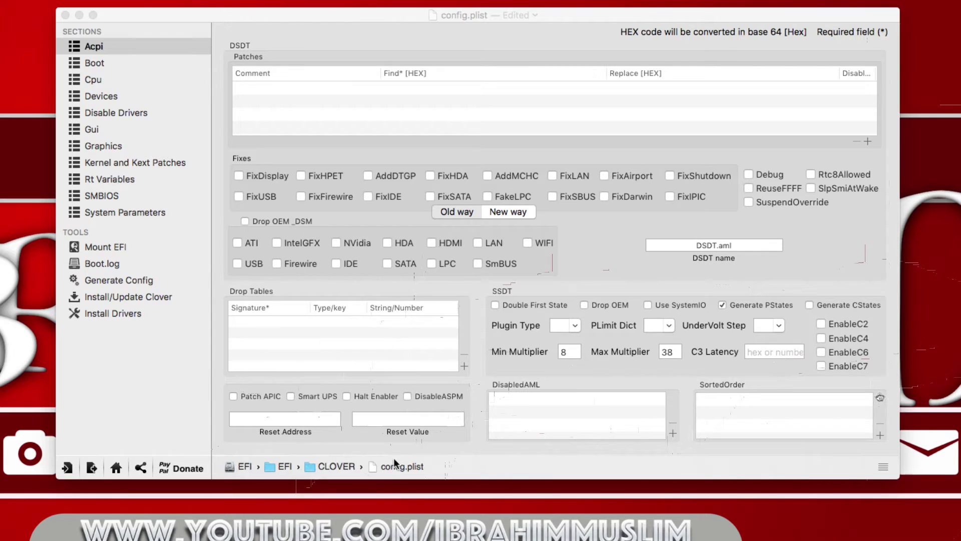
# Set the Reset Address to 0x64 and the Reset Value to 0xEF.
pyautogui.click(402, 428)
pyautogui.click(401, 424)
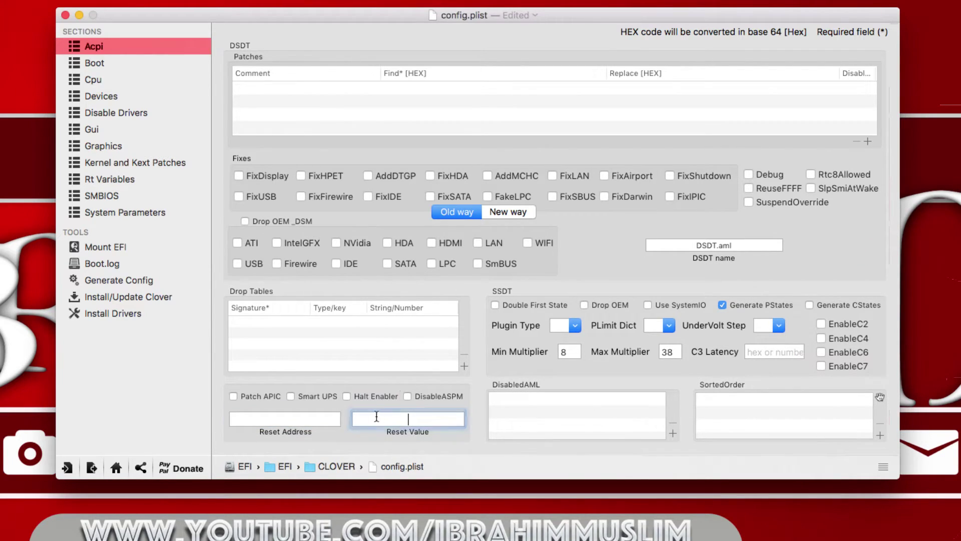
pyautogui.click(308, 425)
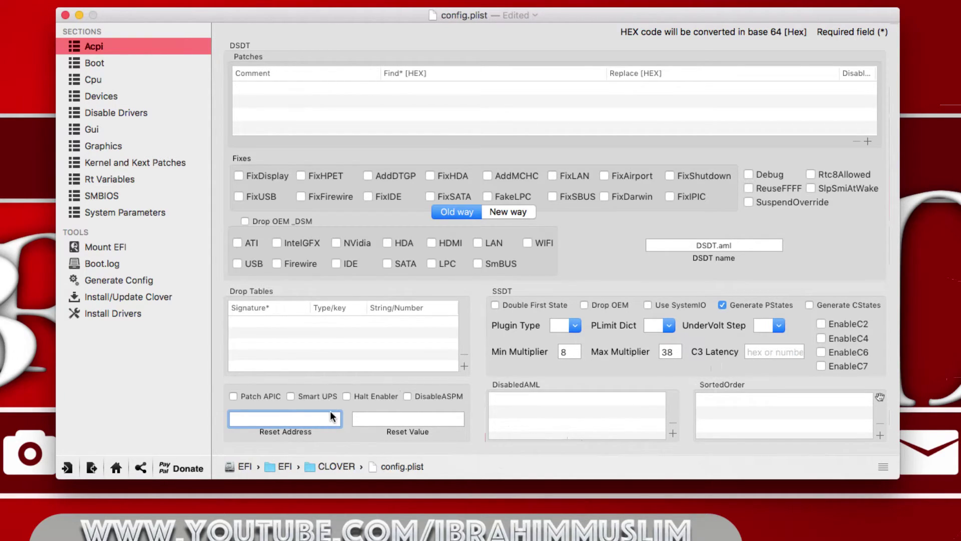
pyautogui.write('0x64')
pyautogui.press('Tab')
pyautogui.write('0x')
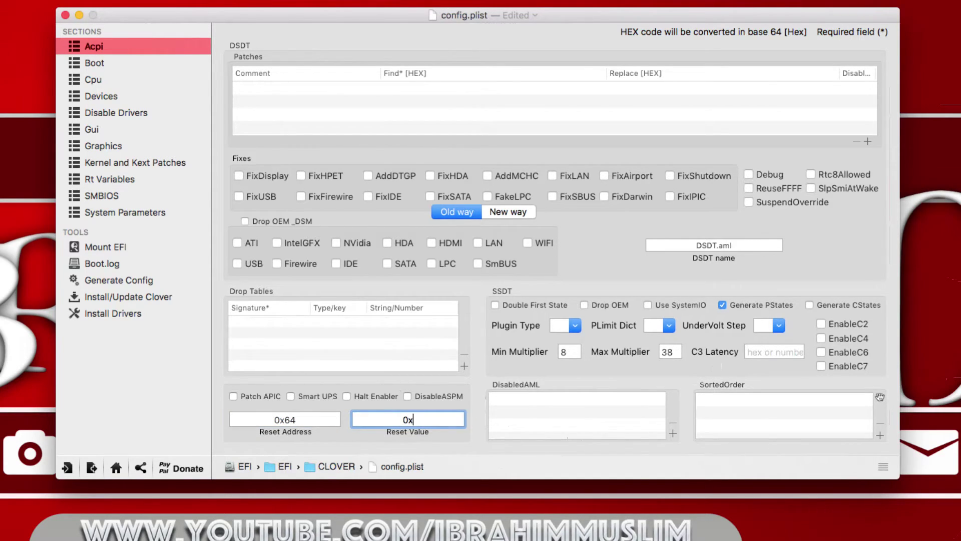
pyautogui.write('EF')
# Replace both the Reset Address and the Reset Value with 0x0.
pyautogui.doubleClick(309, 417)
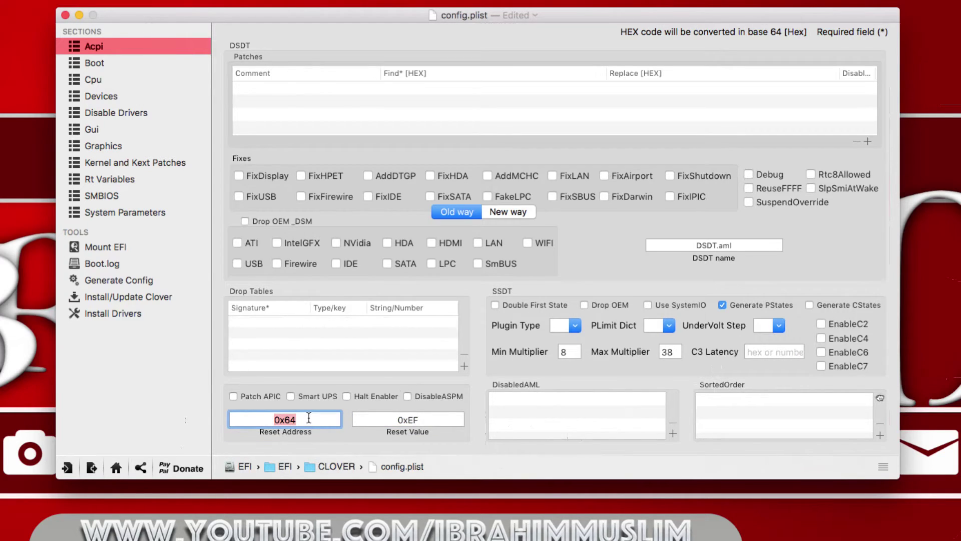
pyautogui.write('0x0')
pyautogui.press('Tab')
pyautogui.write('0x0')
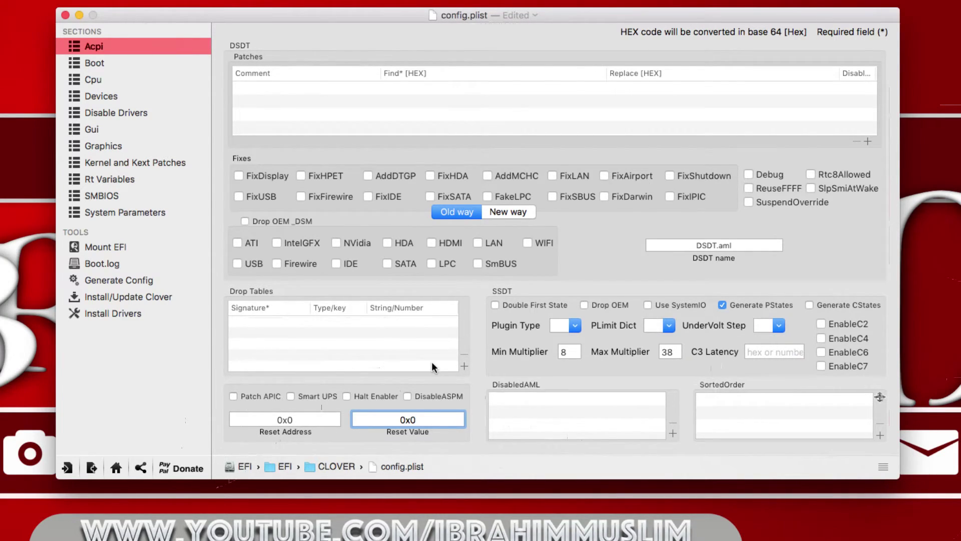
# Clear the Reset Address and Reset Value so both are left empty.
pyautogui.hotkey('shift', 'Tab')
pyautogui.press('BackSpace')
pyautogui.press('Tab')
pyautogui.press('BackSpace')
# Enable Generate CStates in the SSDT settings and set PLimit Dict to 0.
pyautogui.click(858, 307)
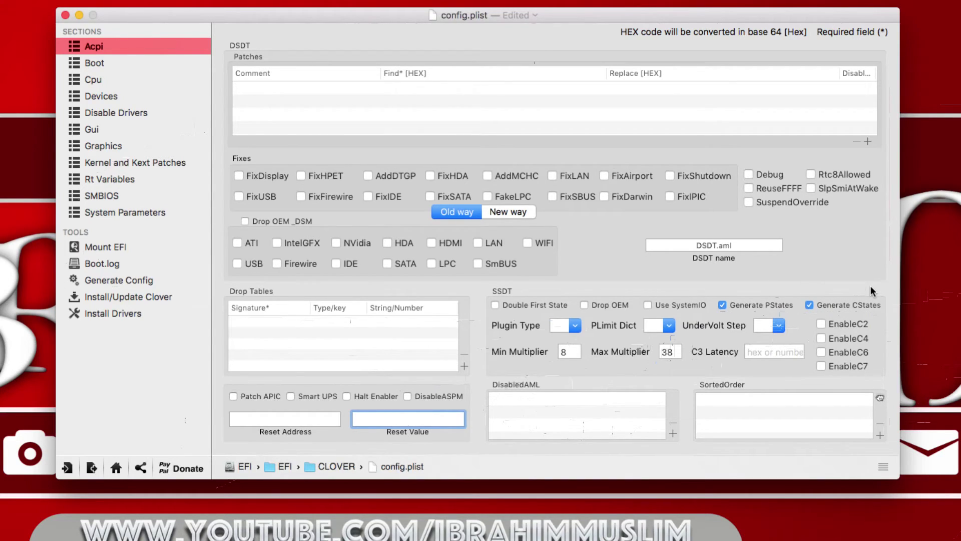
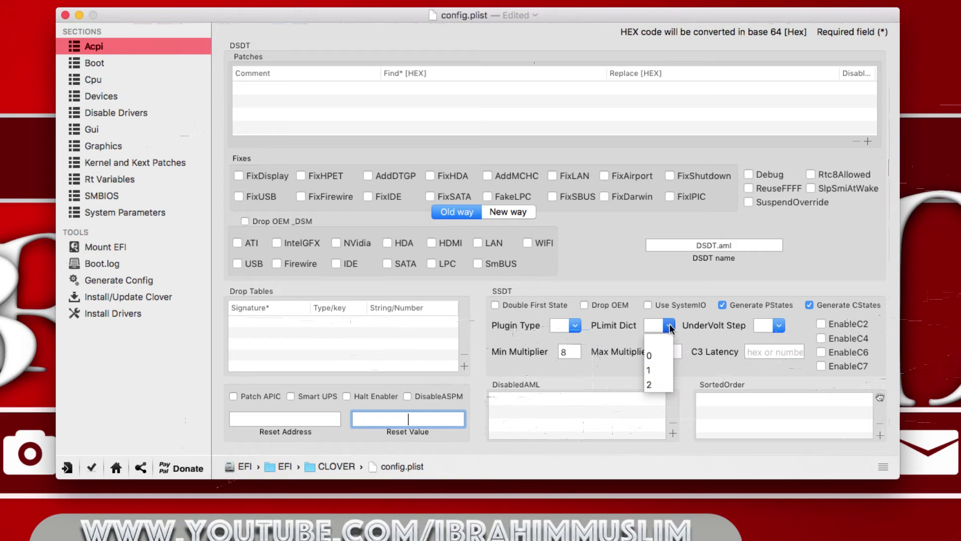
pyautogui.click(666, 359)
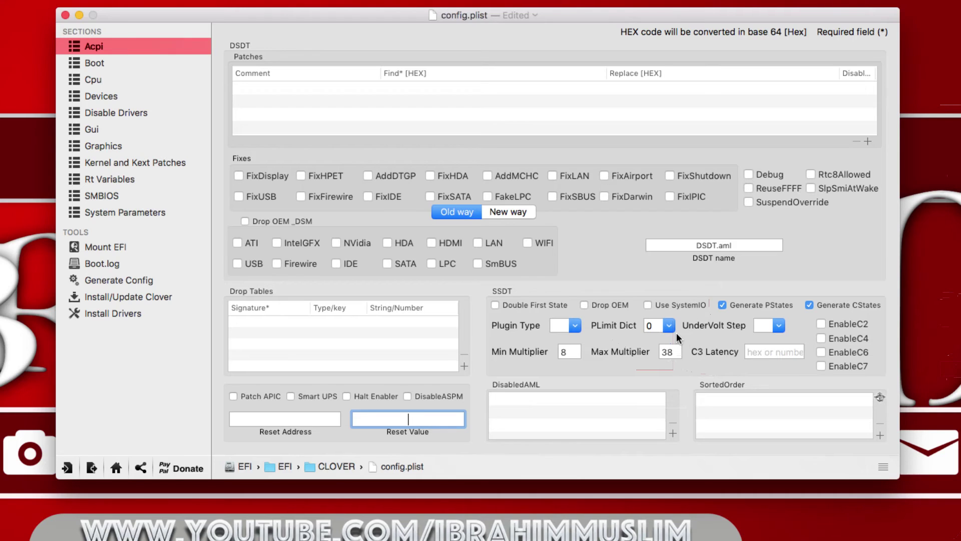
# Try PLimit Dict values 1 and 2, and look through the UnderVolt Step choices without selecting one.
pyautogui.click(667, 327)
pyautogui.click(650, 367)
pyautogui.click(666, 326)
pyautogui.click(657, 381)
pyautogui.click(780, 328)
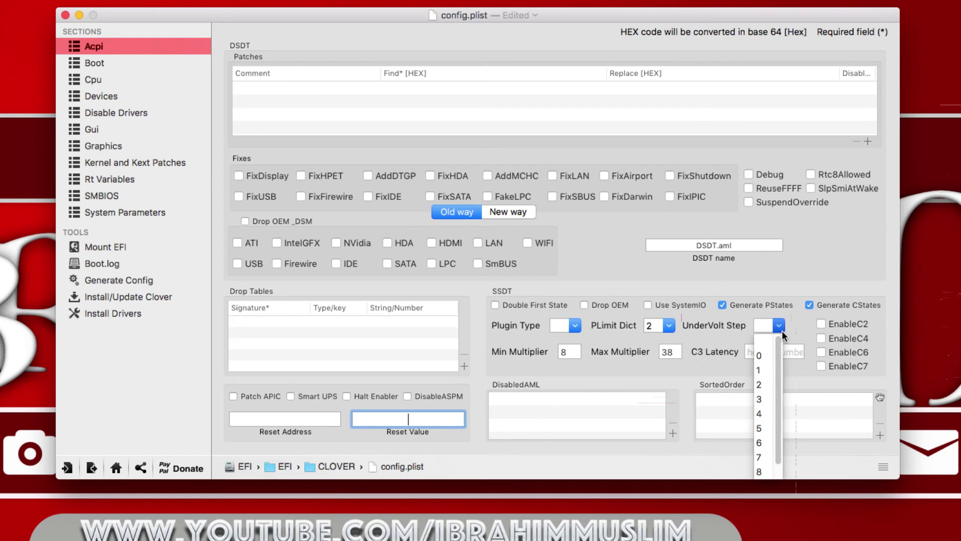
pyautogui.scroll(-1, 779, 335)
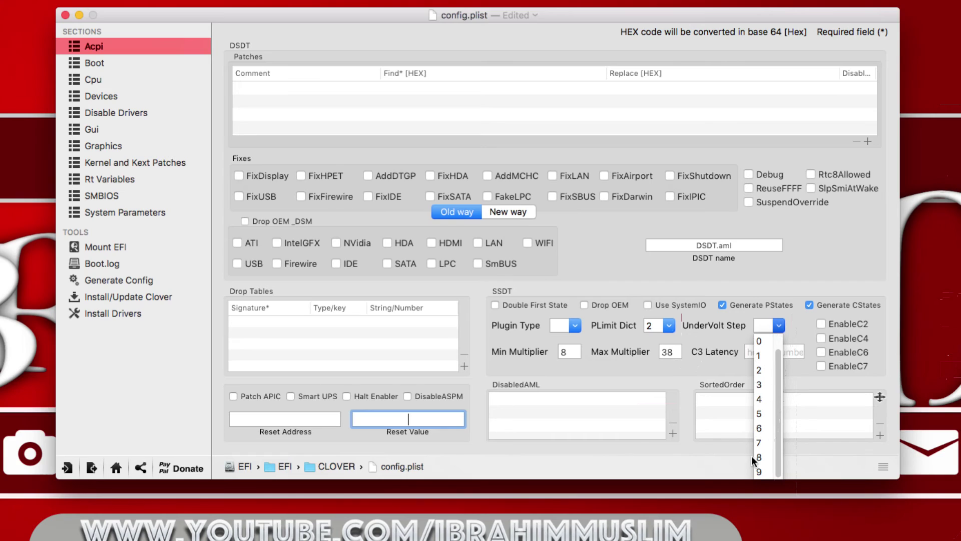
pyautogui.click(795, 336)
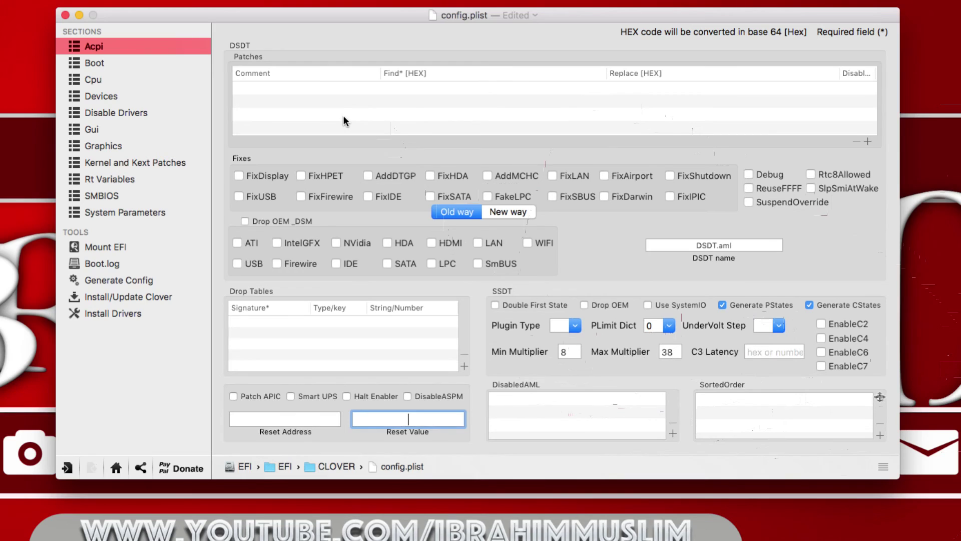
# Enable NewWay among the new-way DSDT fixes and return to the old-way fixes.
pyautogui.click(506, 213)
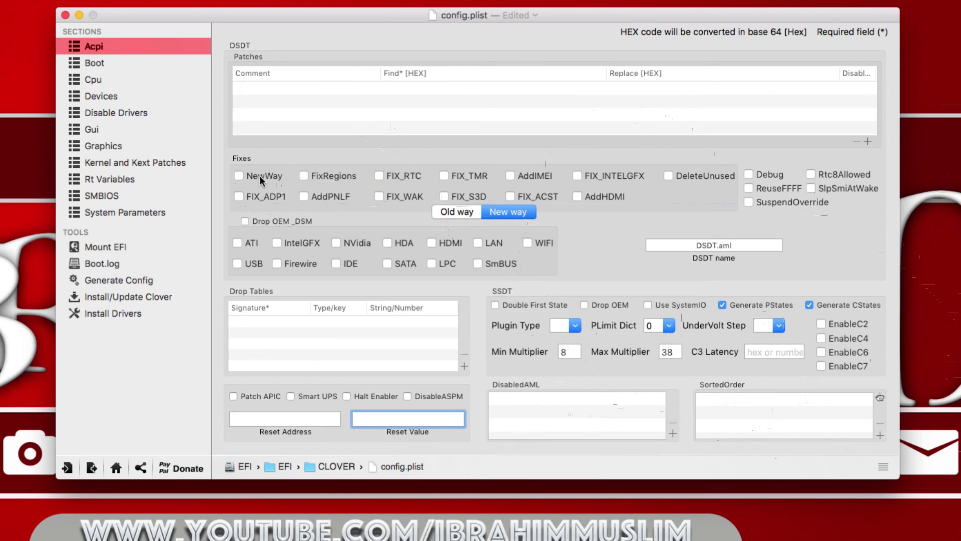
pyautogui.click(457, 212)
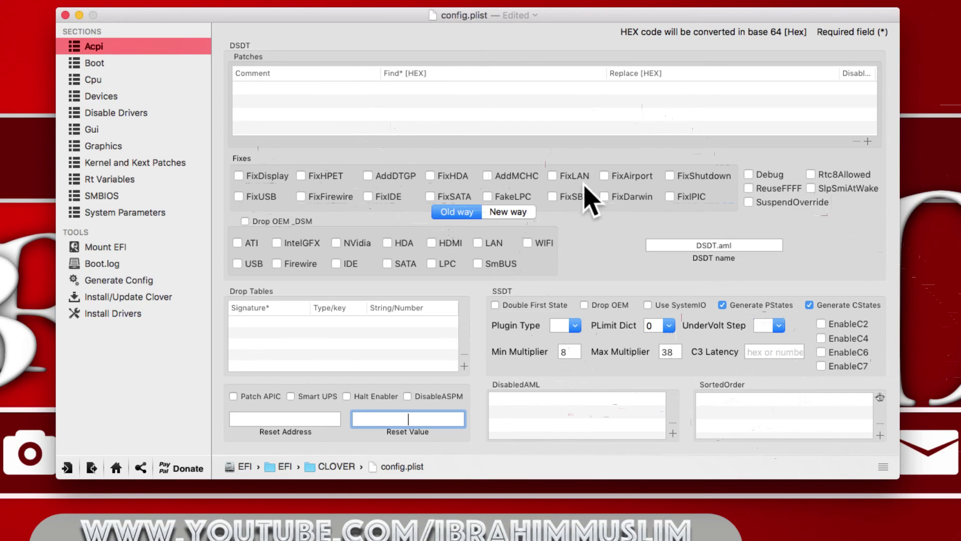
pyautogui.click(524, 215)
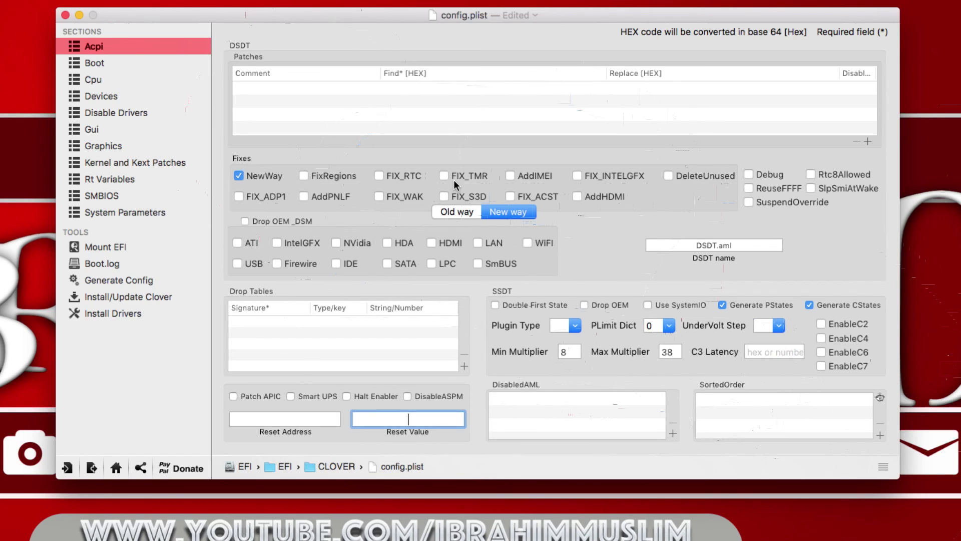
pyautogui.click(454, 211)
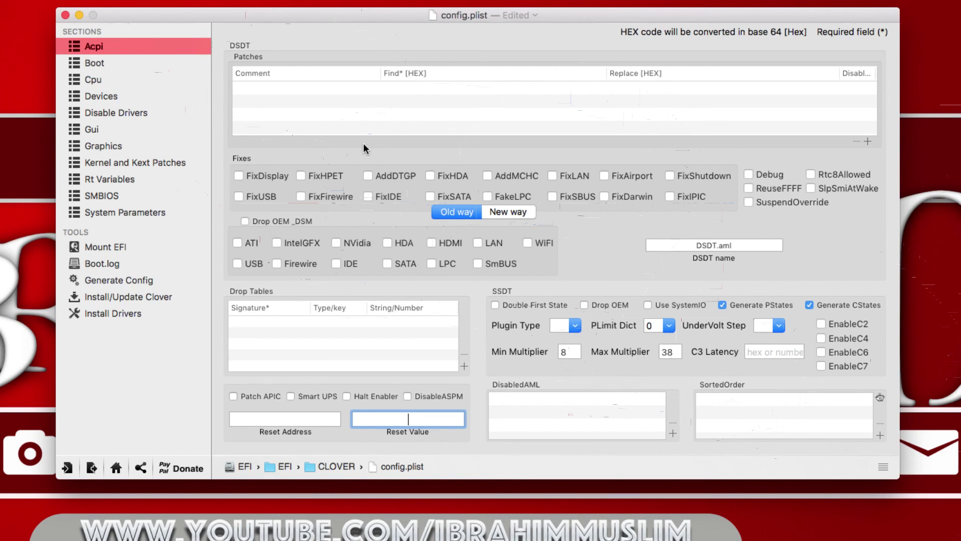